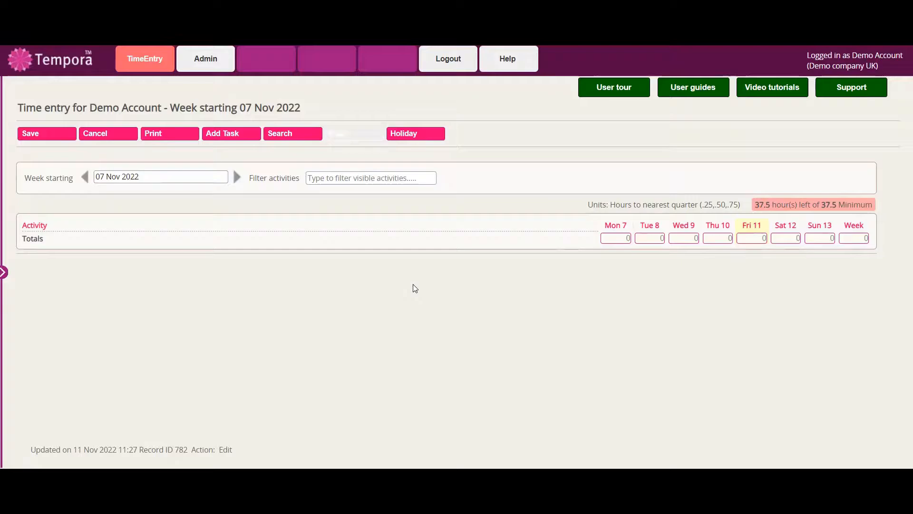
Search the entries for "lock" and select Martlet > Locksmith > Drafting report for the timesheet
left_click(292, 137)
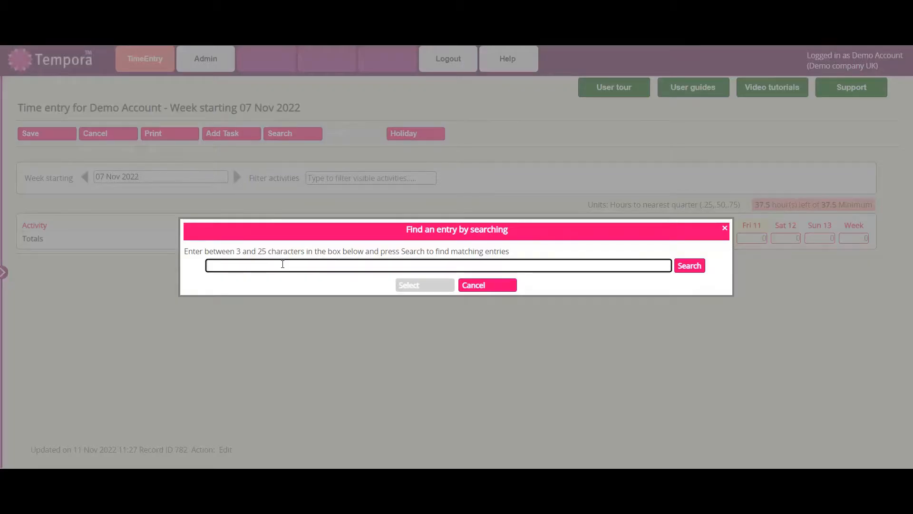
type("lock")
left_click(695, 266)
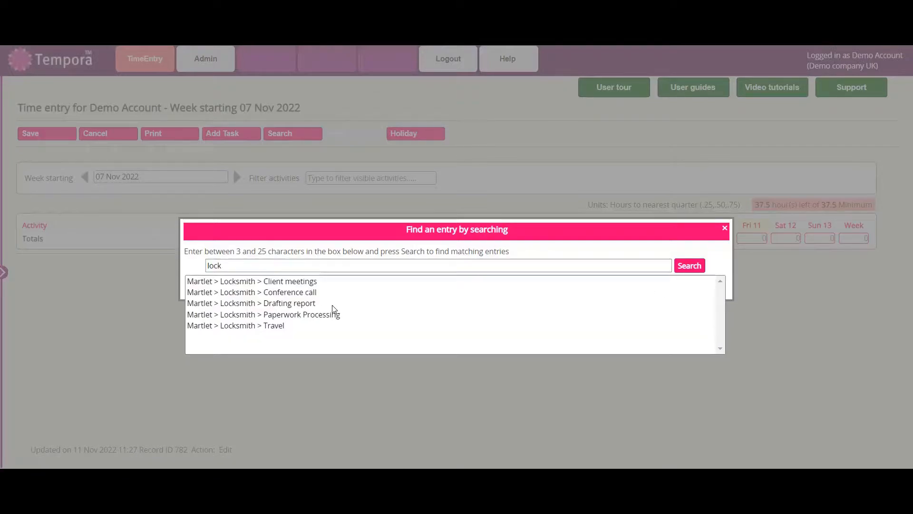
left_click(281, 302)
left_click(423, 287)
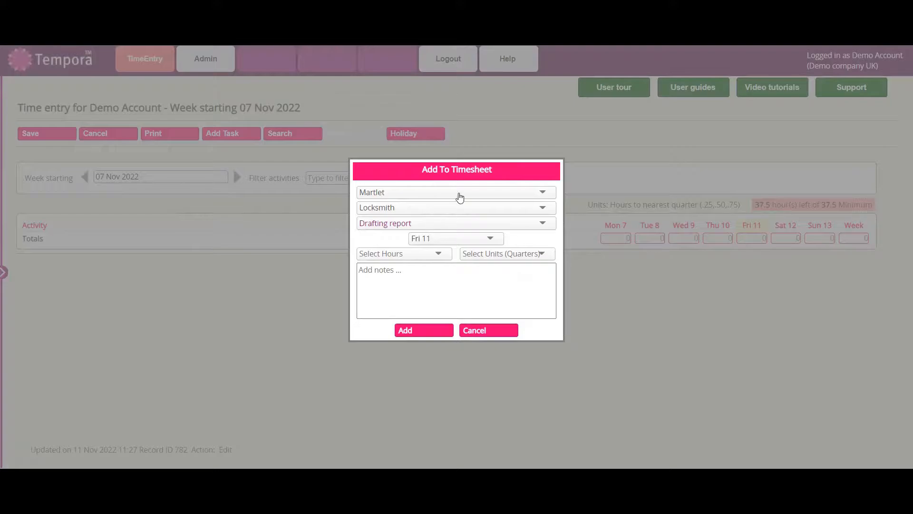
left_click(424, 295)
Add the Drafting report entry for Mon 7 with 1 hour, 0 quarter units and the note "note"
left_click(440, 239)
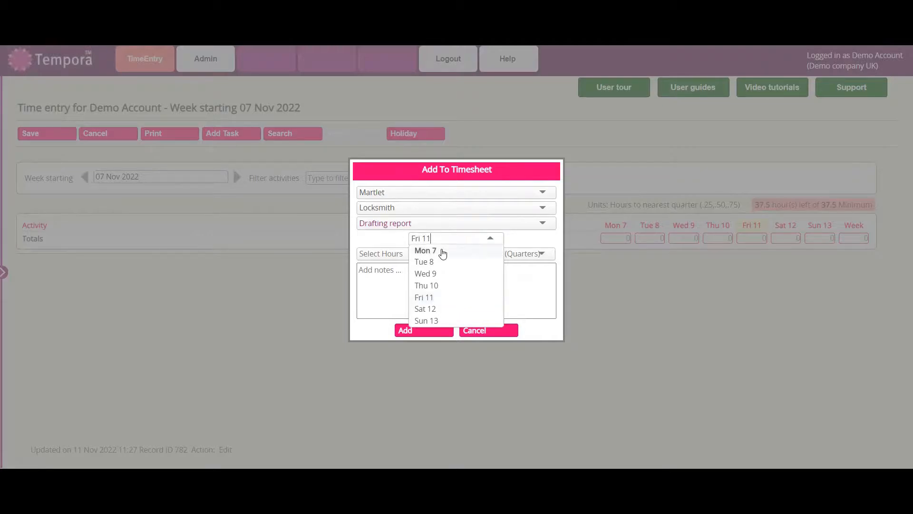
left_click(442, 252)
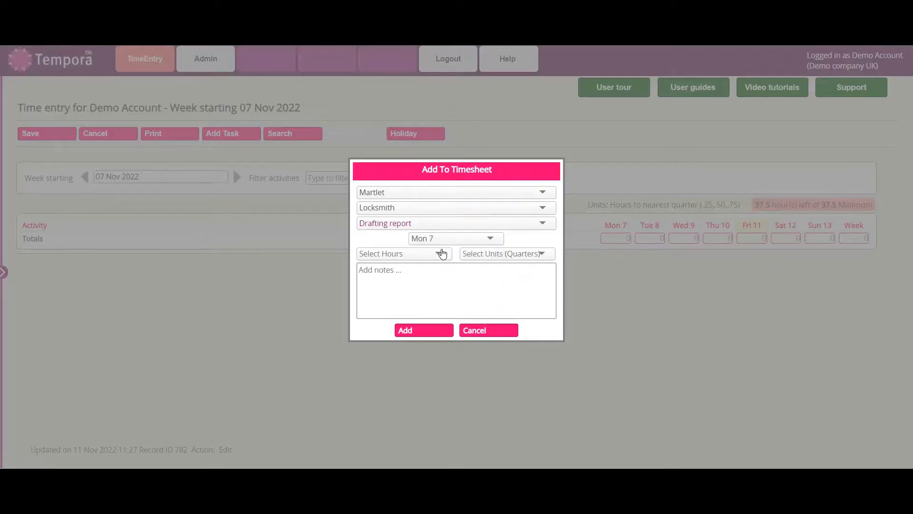
left_click(410, 255)
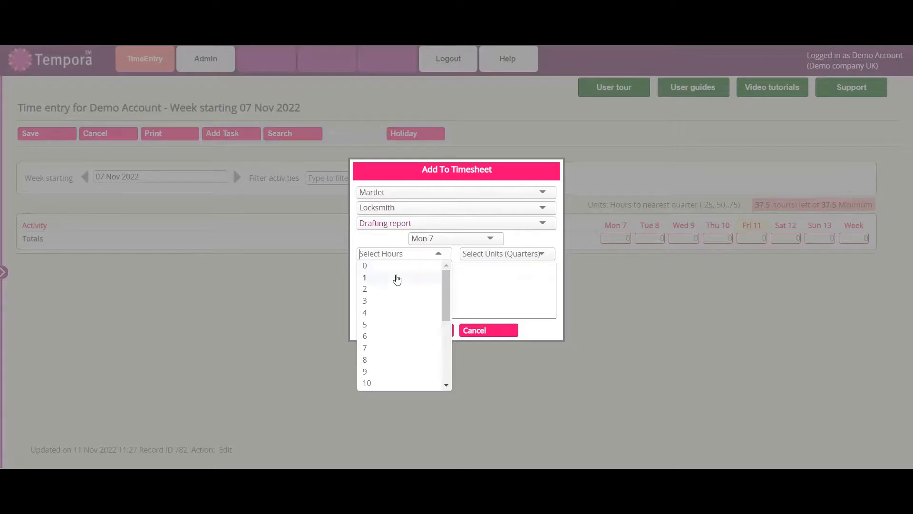
left_click(525, 258)
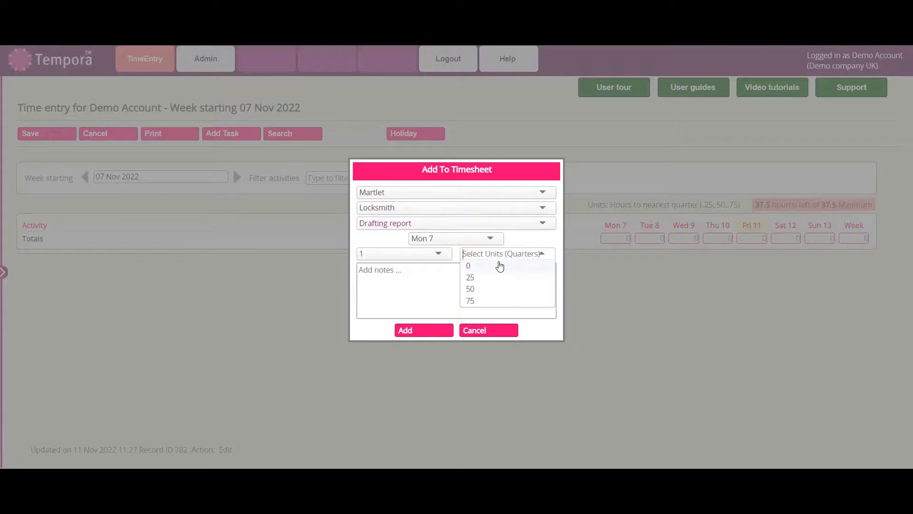
left_click(436, 276)
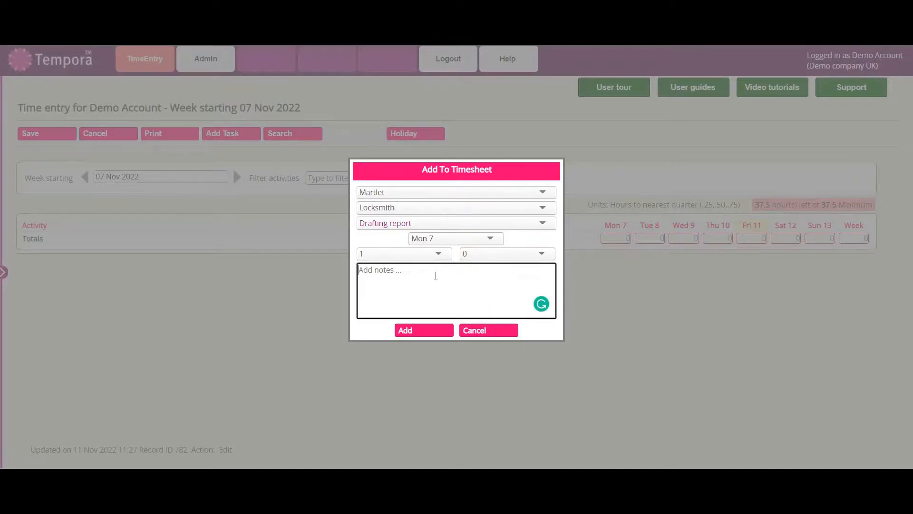
type("note")
left_click(417, 333)
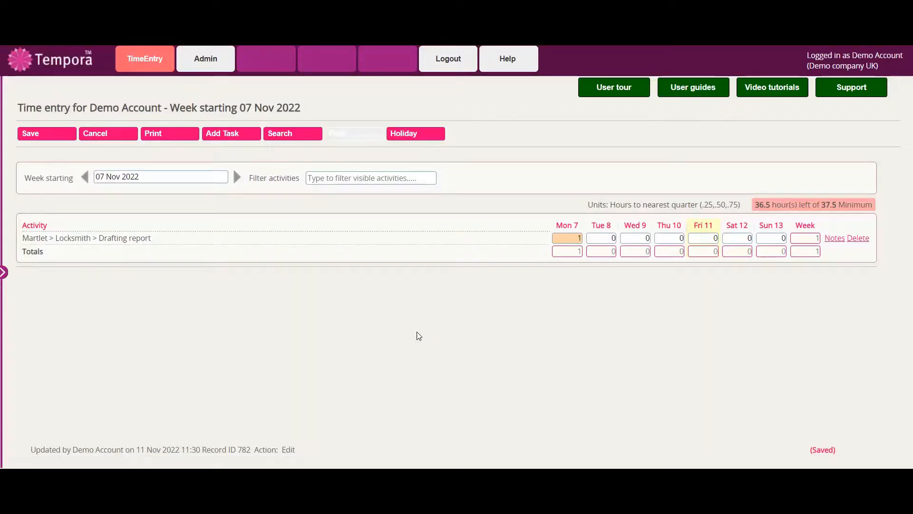
Add a task for client Abacus Design, project P113 Amex Stadium, activity PR / Marketing, without entering hours
left_click(246, 138)
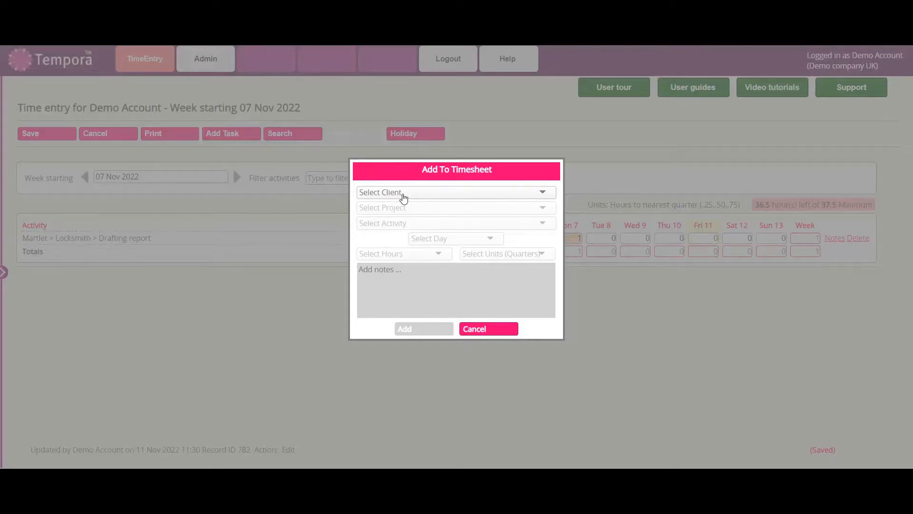
left_click(463, 196)
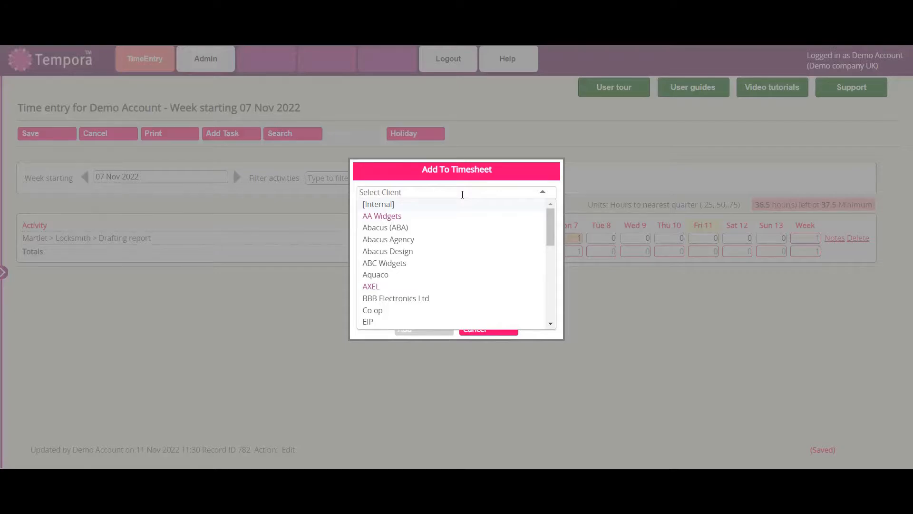
type("abacus")
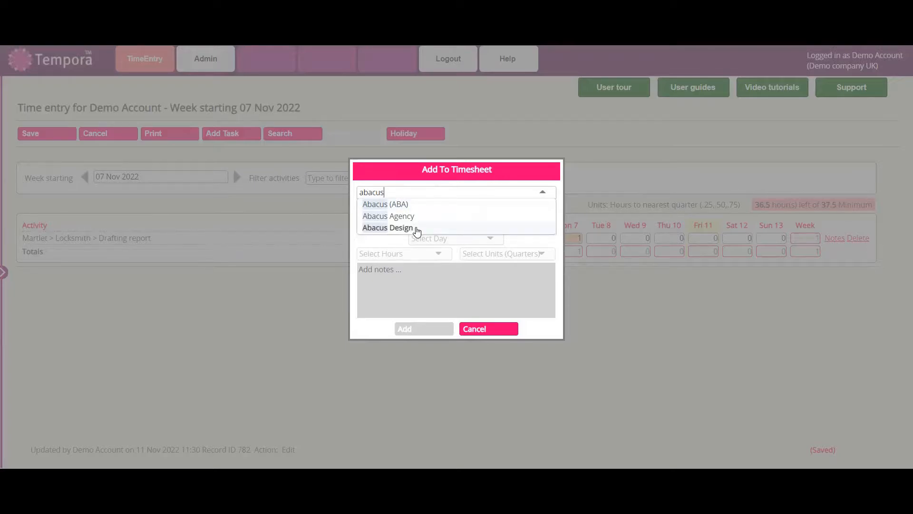
key("Return")
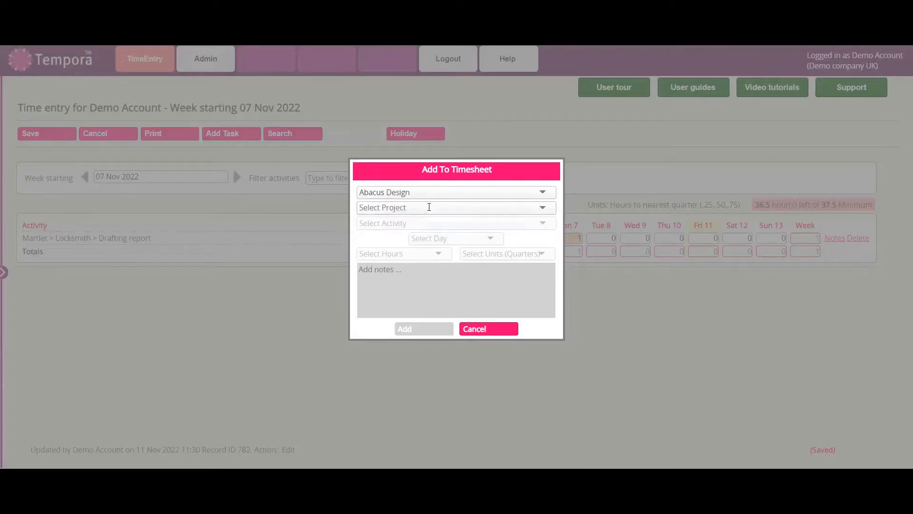
left_click(429, 207)
left_click(429, 221)
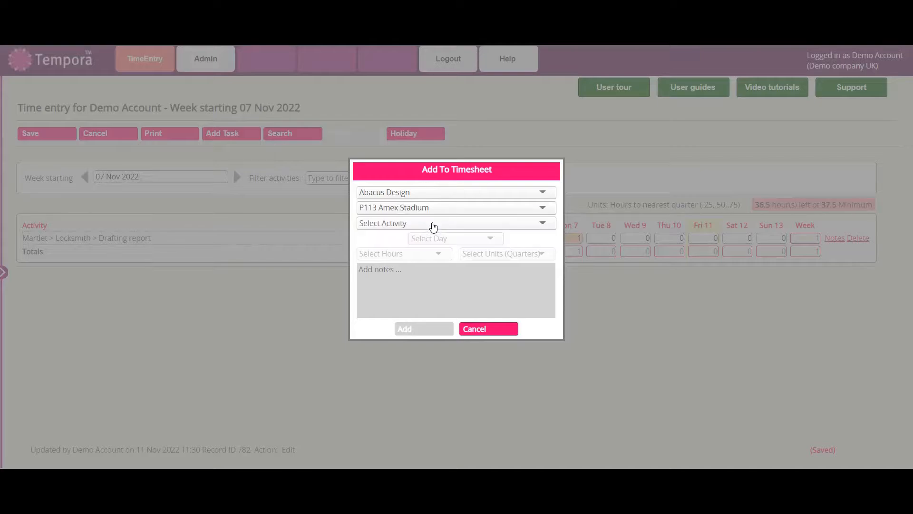
left_click(446, 225)
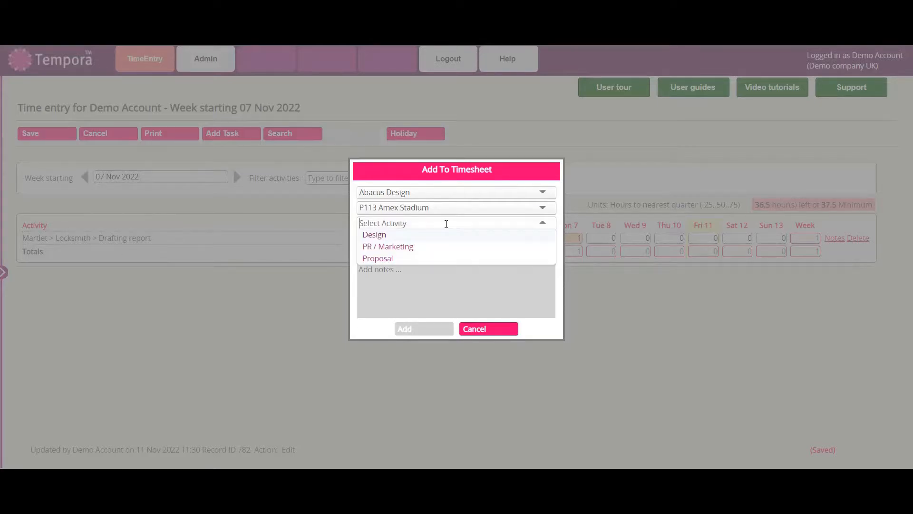
left_click(424, 248)
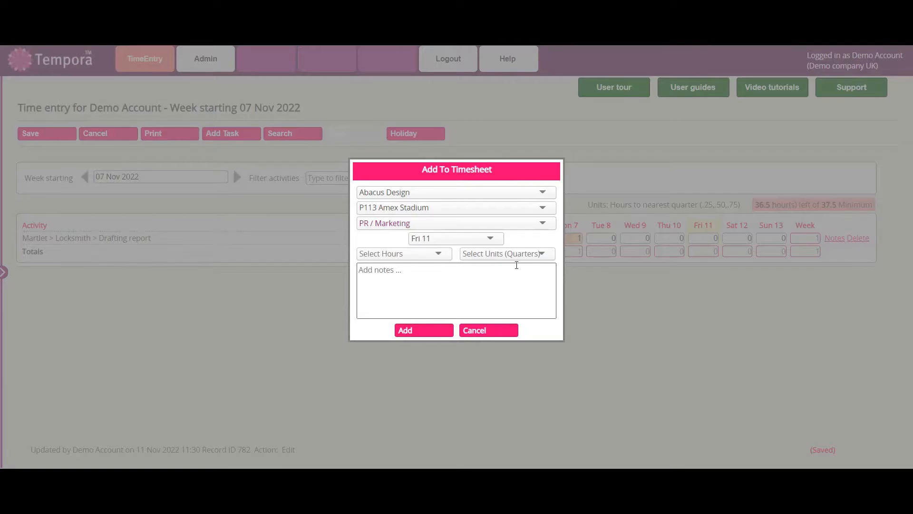
left_click(417, 332)
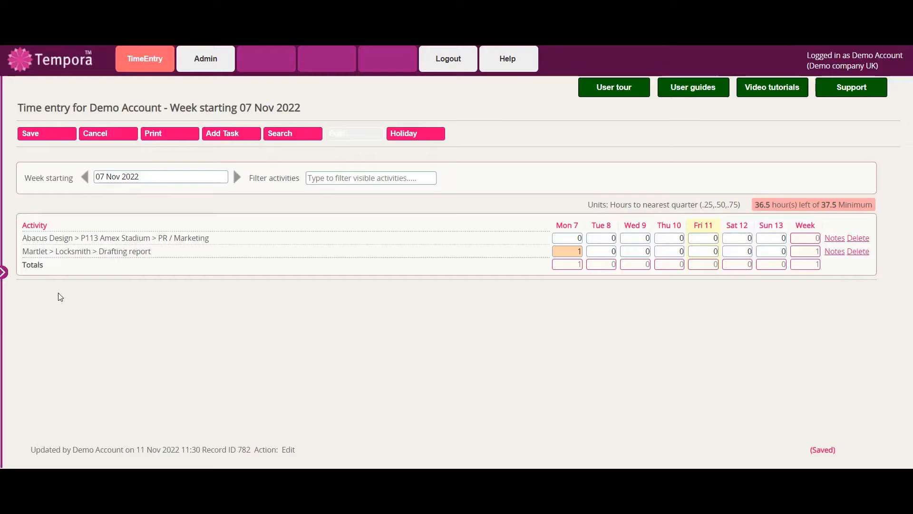
Browse the client tree to Abacus Design > P114 Retail Bridge > Measurements, add it to the timesheet, and collapse the tree
left_click(4, 273)
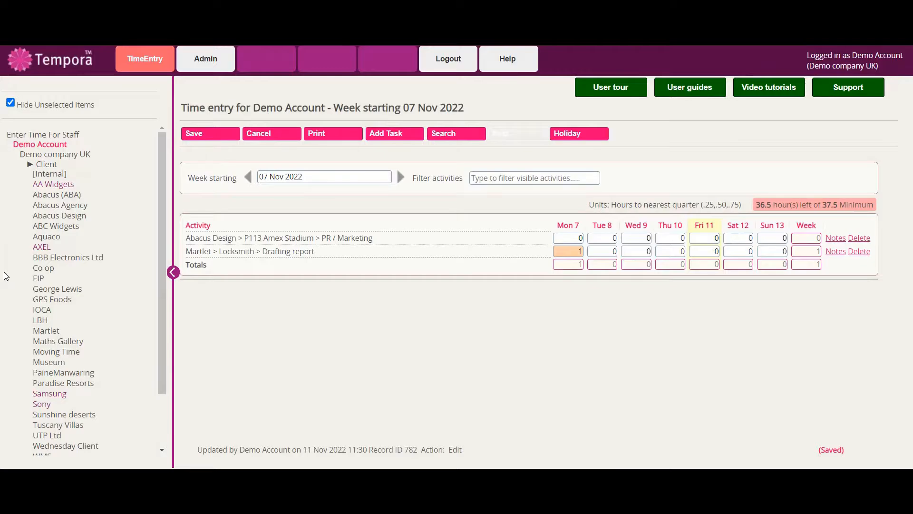
left_click(77, 216)
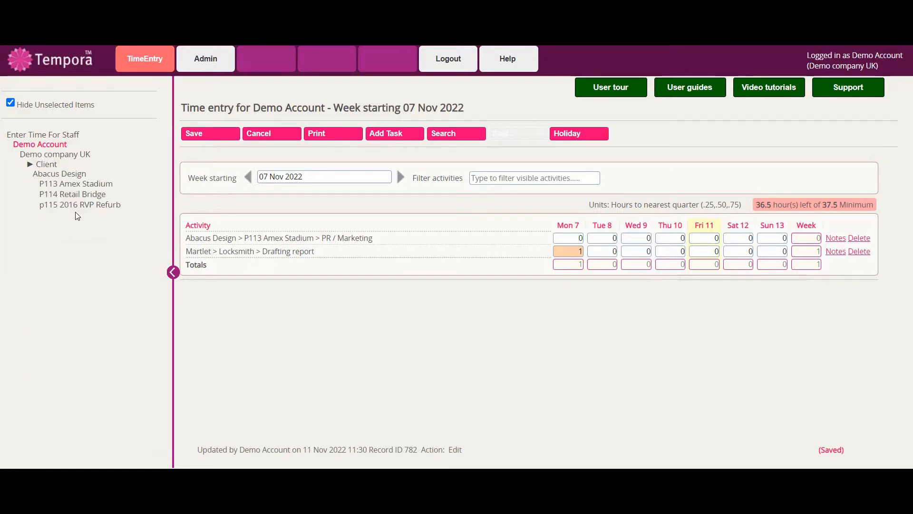
left_click(82, 194)
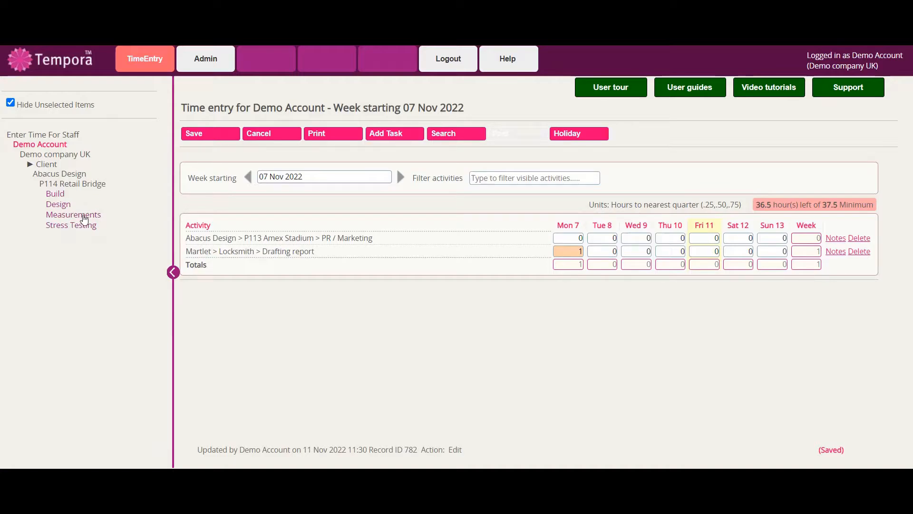
left_click(84, 217)
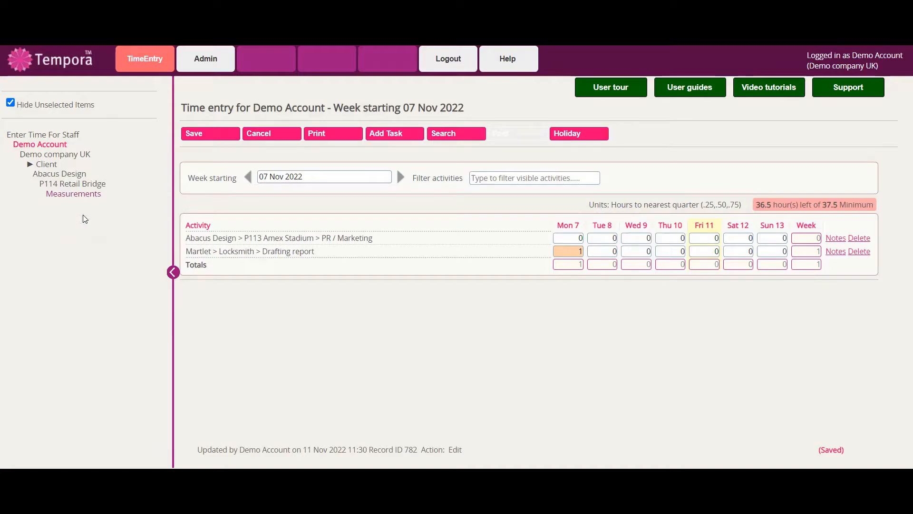
left_click(389, 136)
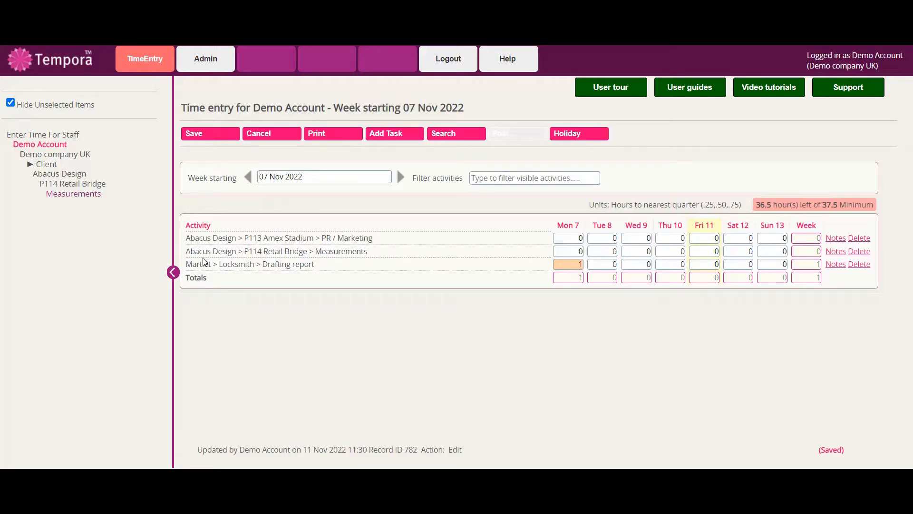
left_click(172, 272)
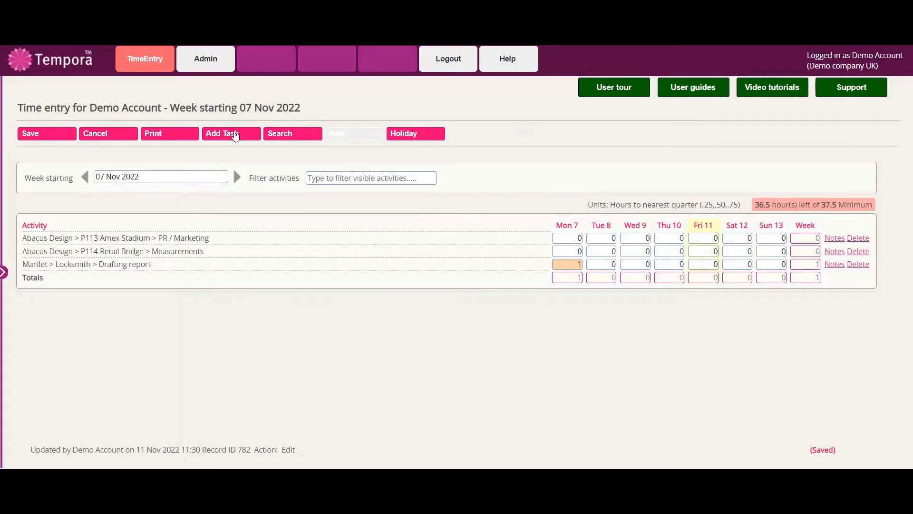
left_click(232, 133)
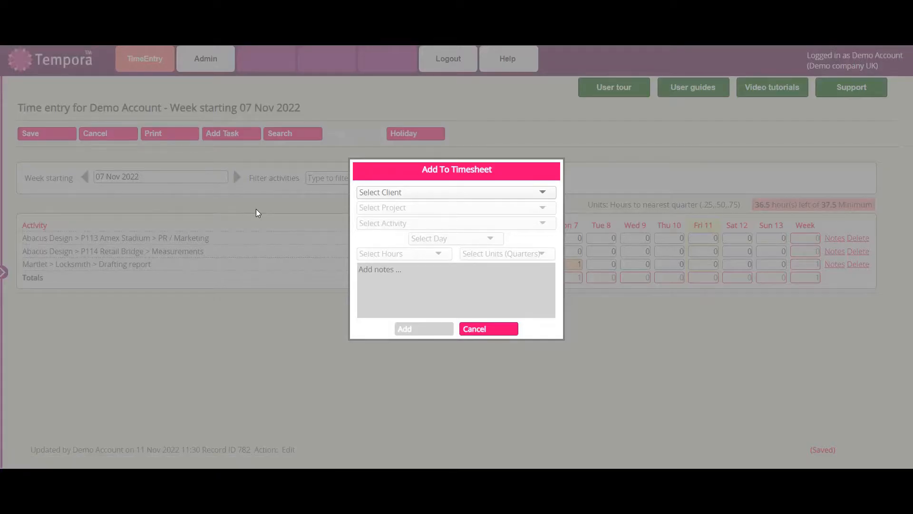
left_click(502, 332)
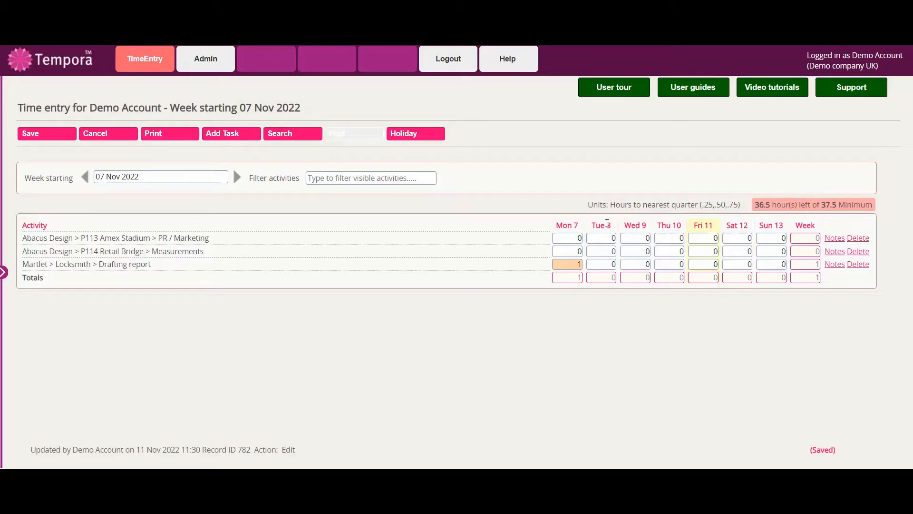
Enter Tue 8 hours of 1 for PR / Marketing, 2 for Measurements and 3 for Drafting report, and save the timesheet
left_click(597, 239)
key("BackSpace")
type("1")
left_click(598, 251)
type("2")
left_click(599, 264)
type("3")
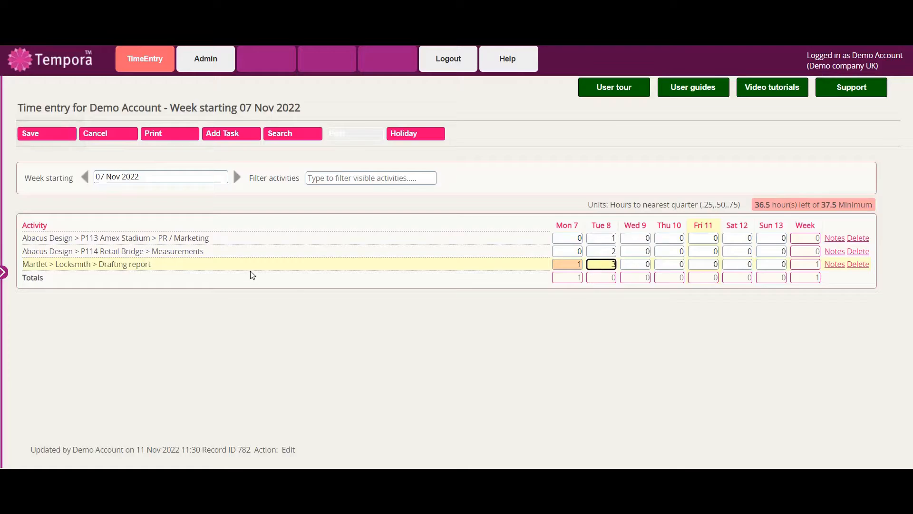
left_click(53, 138)
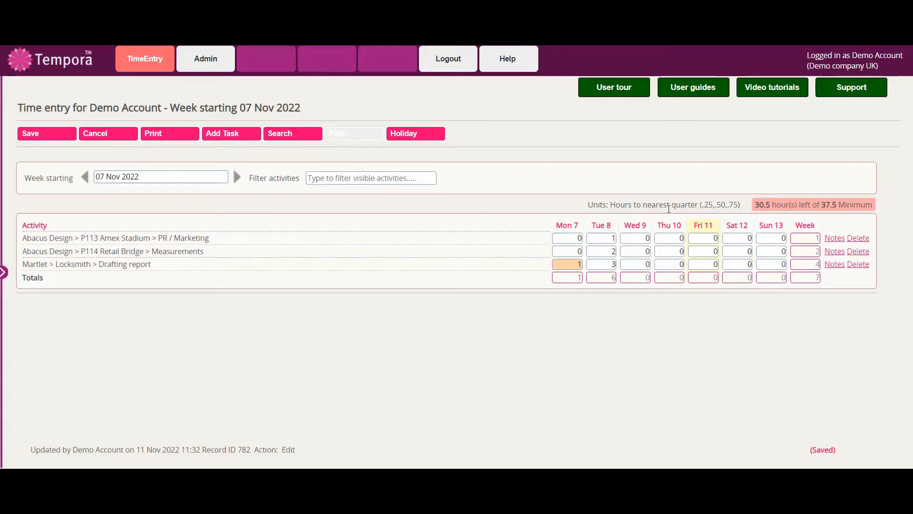
Change the Tue 8 hours to 1.25 for PR / Marketing, 2.5 for Measurements and 3.75 for Drafting report, and save
left_click(600, 239)
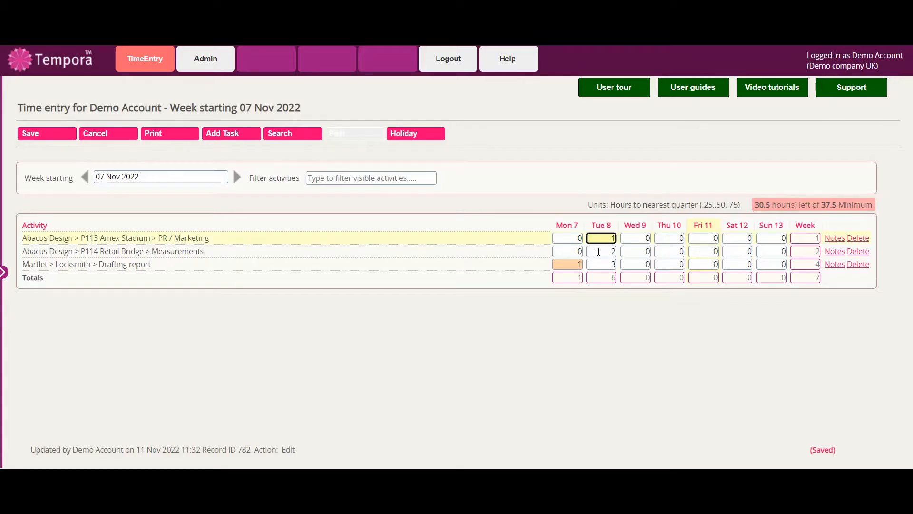
type(".25")
left_click(598, 251)
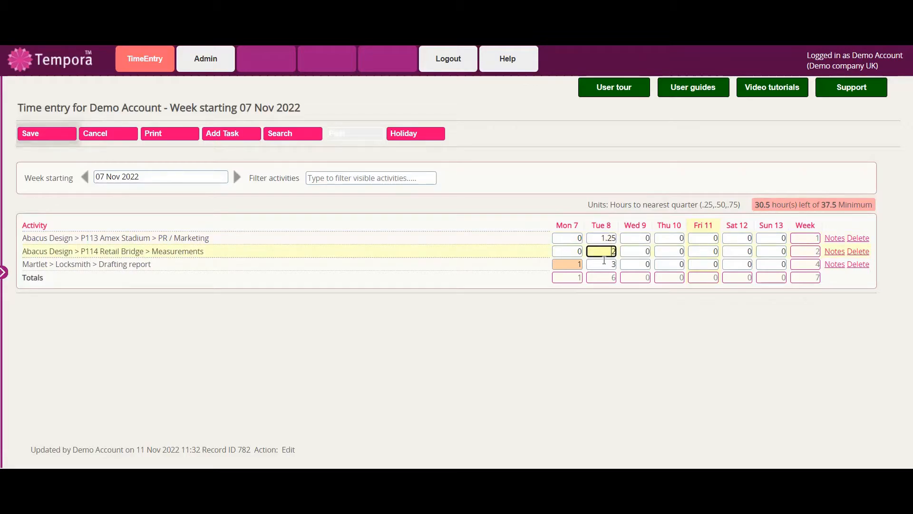
type(".5")
left_click(607, 264)
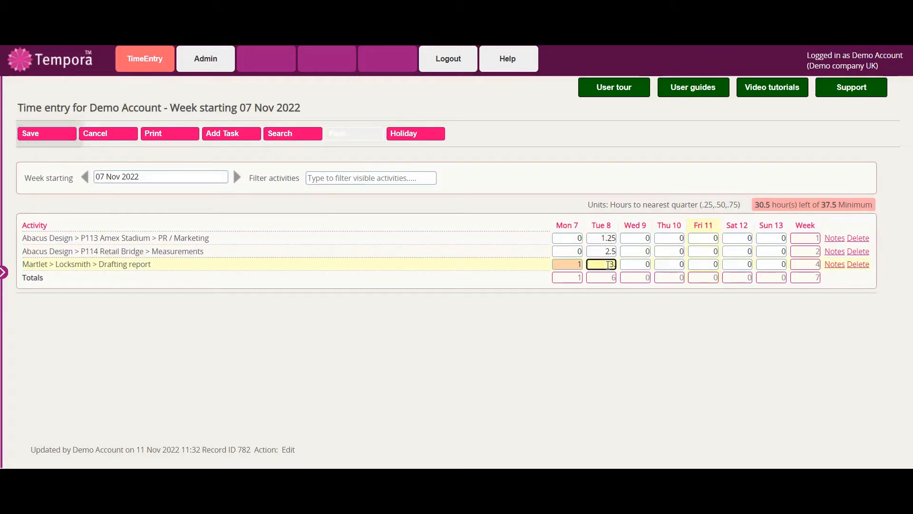
type(".75")
left_click(45, 136)
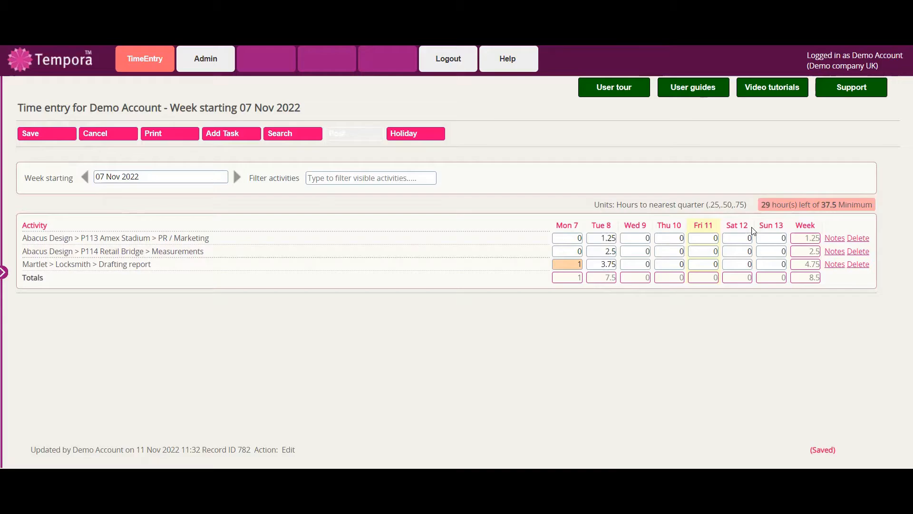
Attach the note "note" to the Tue 8 hours of Abacus Design > P113 Amex Stadium > PR / Marketing
left_click(601, 238)
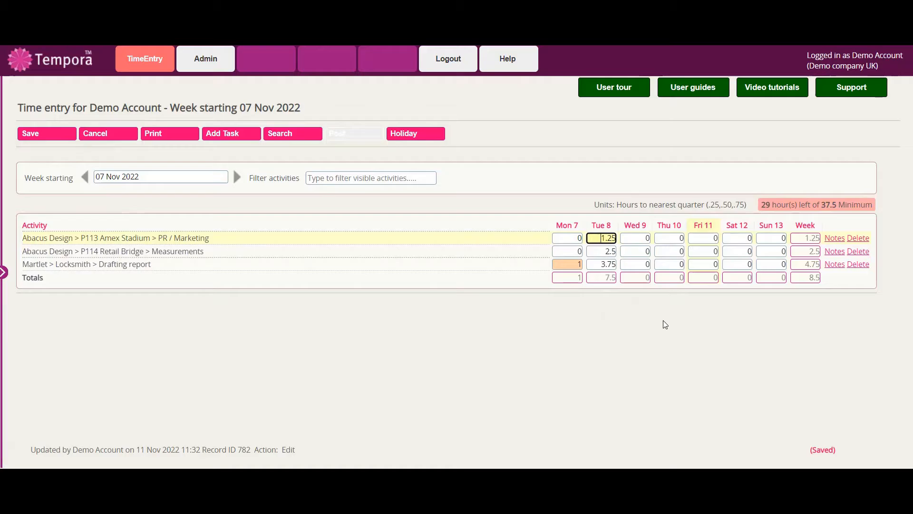
left_click(834, 238)
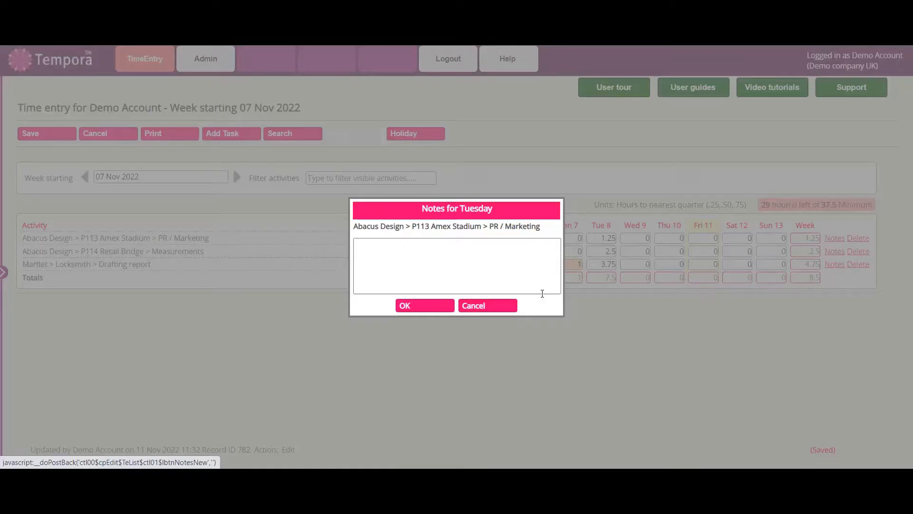
left_click(429, 263)
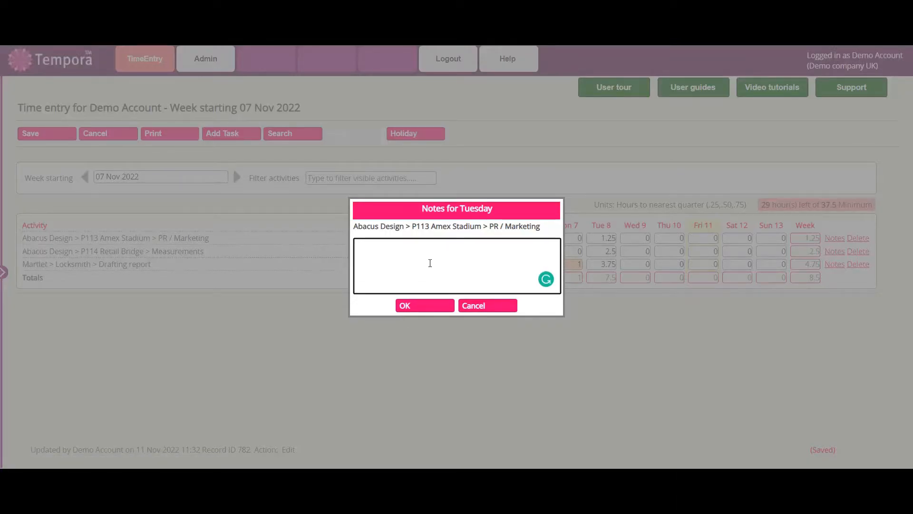
type("note")
left_click(424, 305)
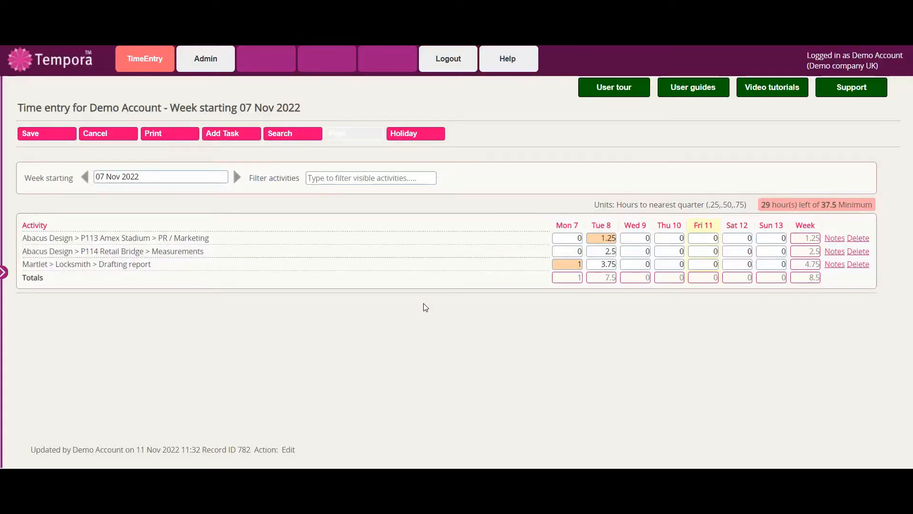
Save the timesheet, then enter Mon 7 hours of 1.25 for PR / Marketing, 2.5 for Measurements and 3.75 for Drafting report
left_click(71, 136)
left_click(571, 237)
type("1.25")
left_click(576, 250)
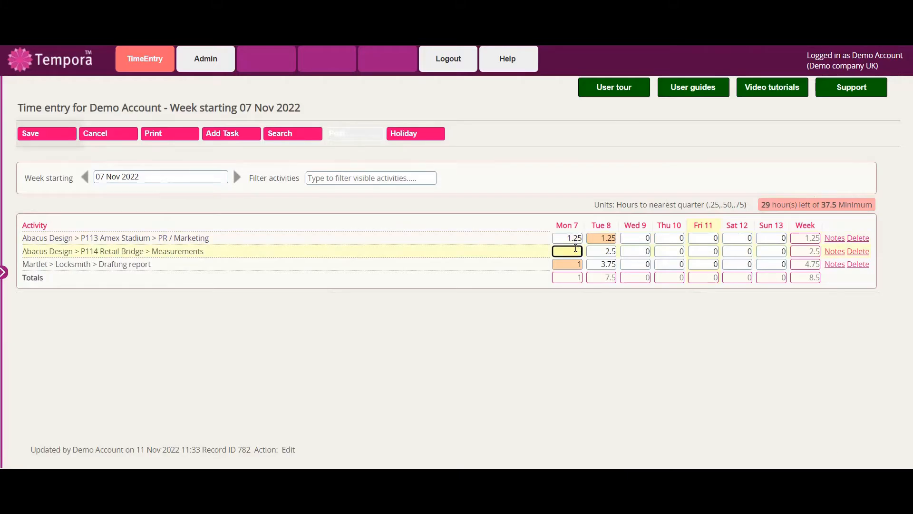
type("2.5")
left_click(574, 264)
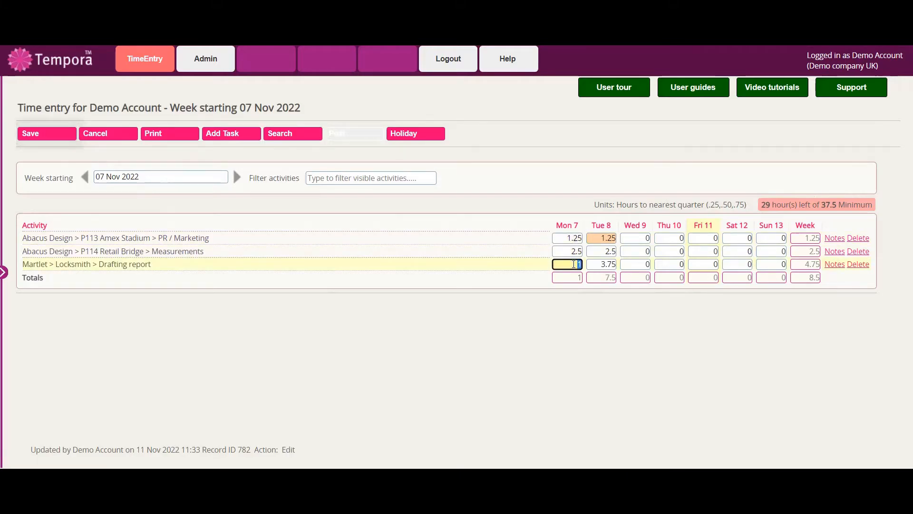
type("3.75")
Enter 7.5 hours for Measurements on Wed 9 and for Drafting report on Thu 10 and Fri 11, and save the timesheet
left_click(642, 250)
type("7.5")
left_click(675, 265)
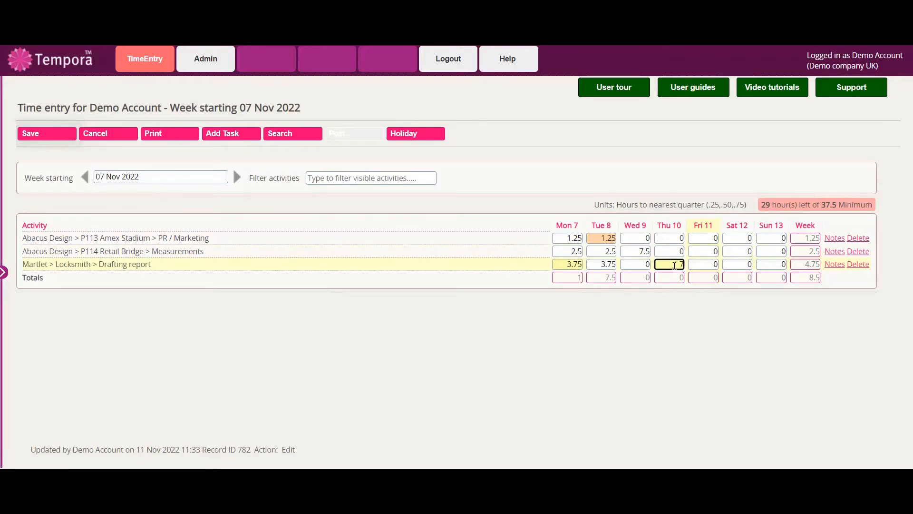
type("7.5")
left_click(700, 265)
type("7.5")
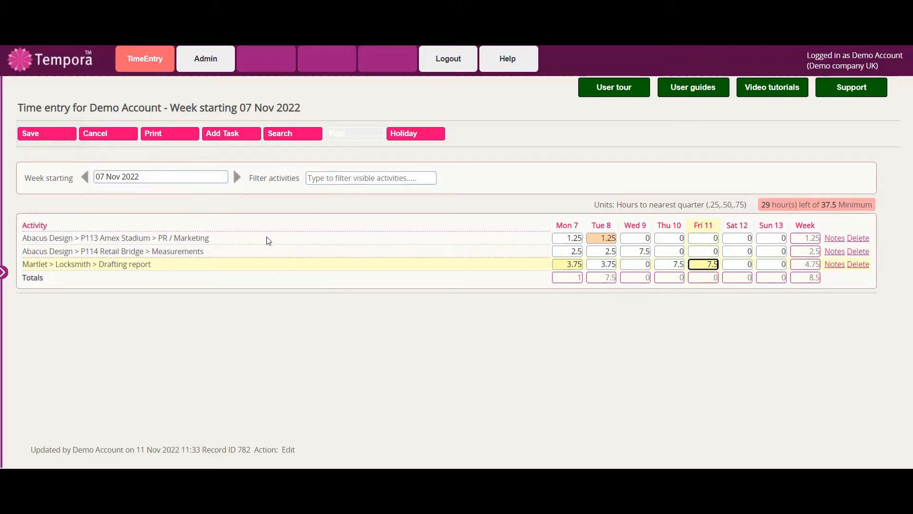
left_click(71, 137)
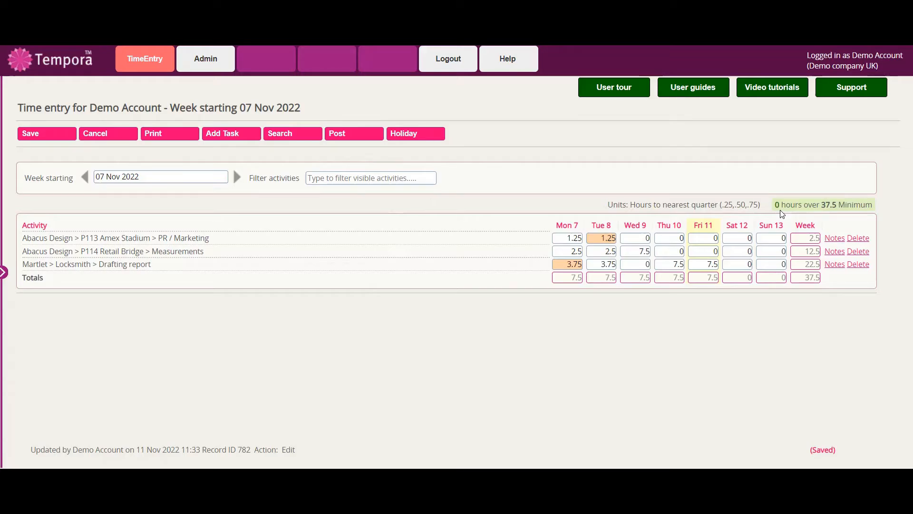
Enter 2 hours on Sat 12 for Martlet > Locksmith > Drafting report and save the timesheet
left_click(741, 264)
type("2")
left_click(53, 134)
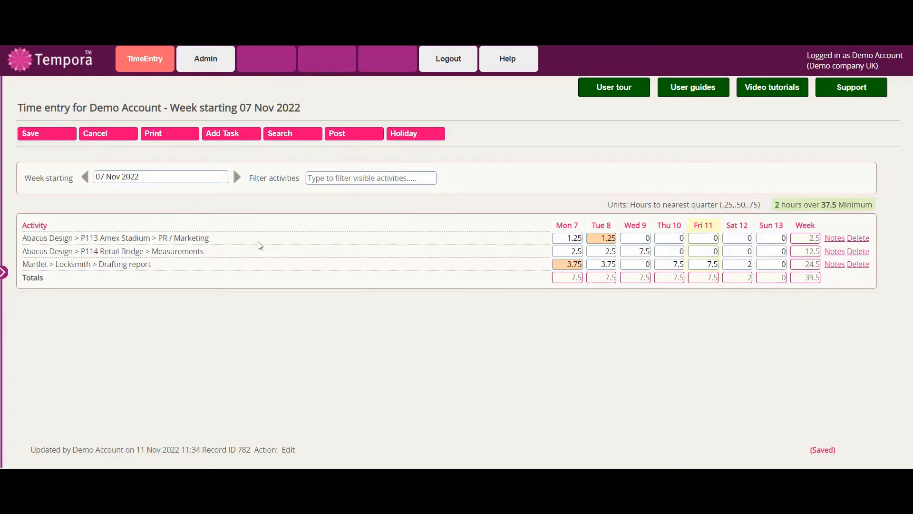
Filter the visible activities by "lock" and clear the filter again
left_click(345, 179)
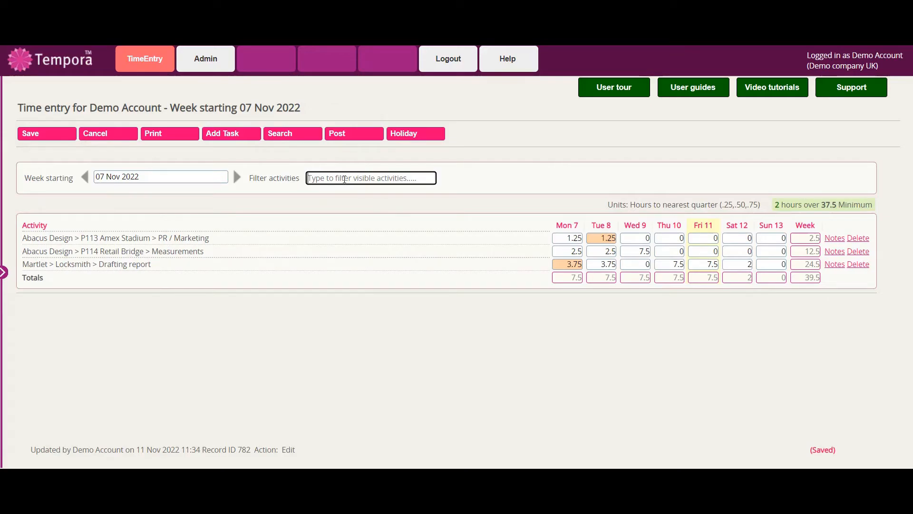
type("lock")
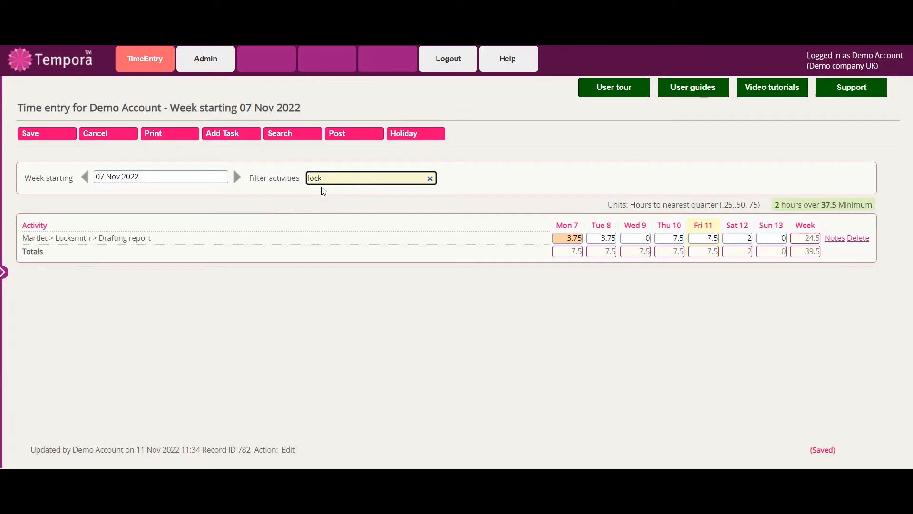
left_click(431, 179)
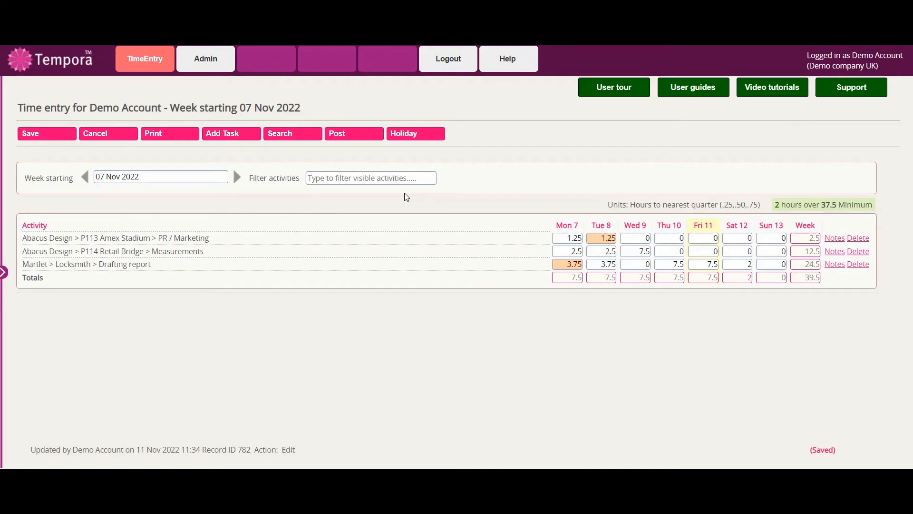
Post the timesheet for the week starting 07 Nov 2022 and switch to the week starting 14 Nov 2022
left_click(358, 133)
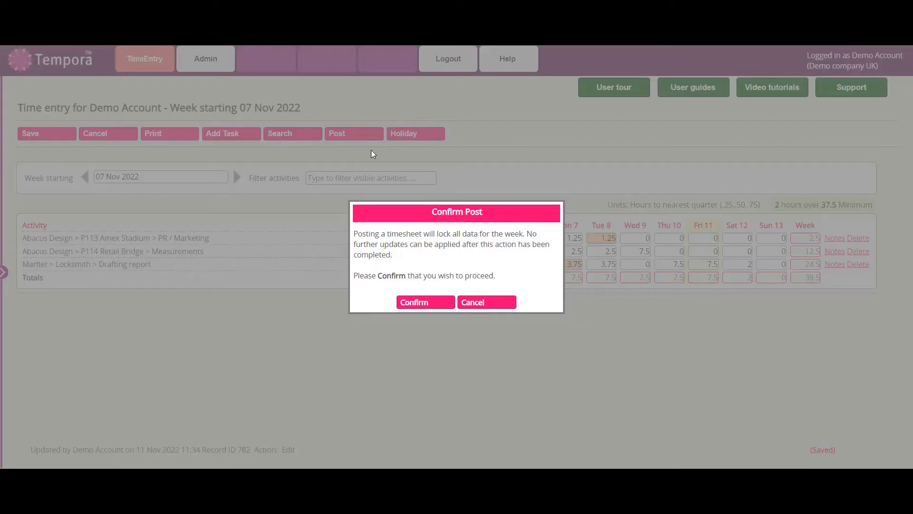
left_click(423, 302)
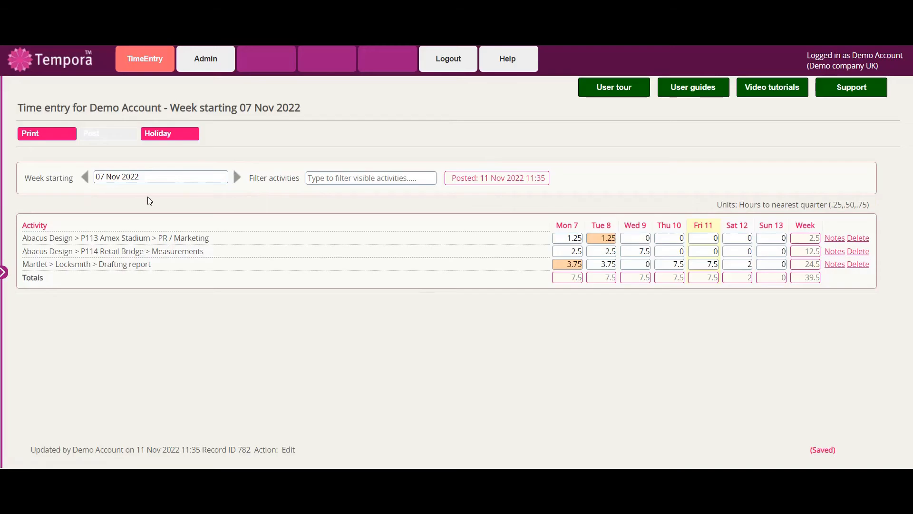
left_click(114, 176)
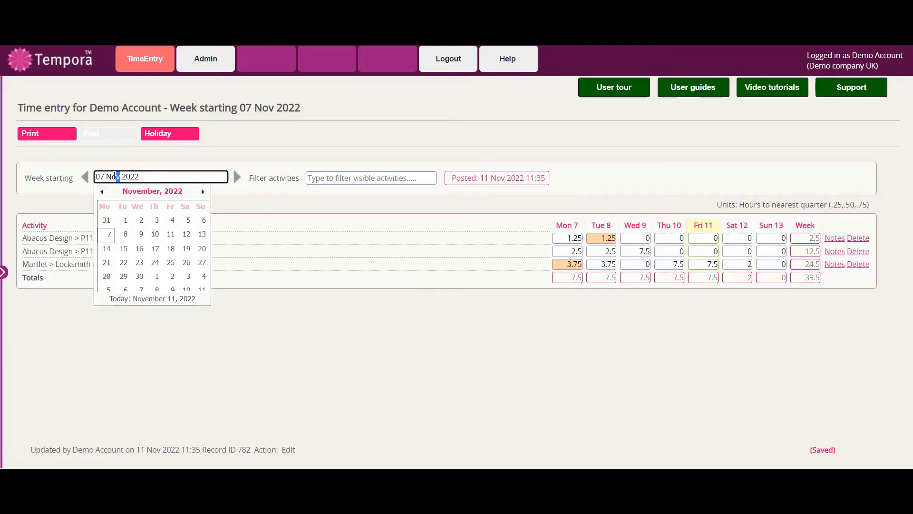
left_click(108, 253)
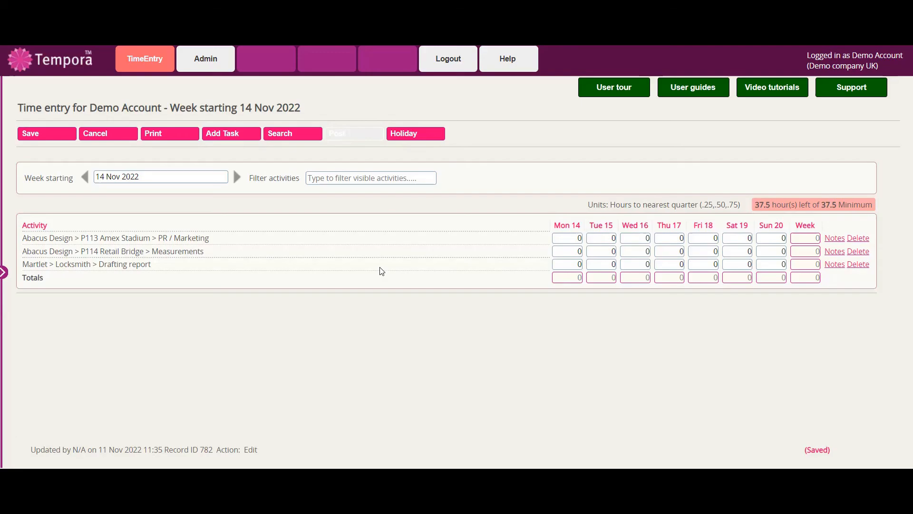
Delete the Abacus Design > P113 Amex Stadium > PR / Marketing activity from the week starting 14 Nov 2022
left_click(577, 238)
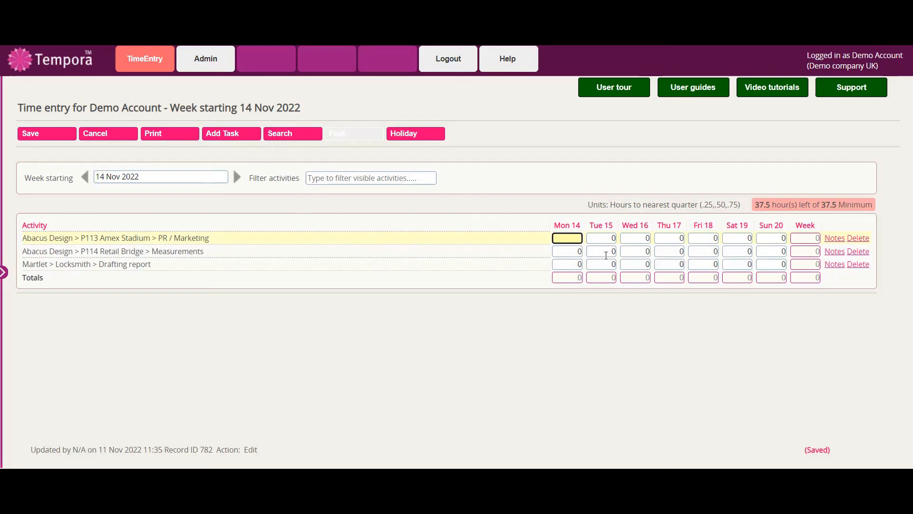
left_click(859, 238)
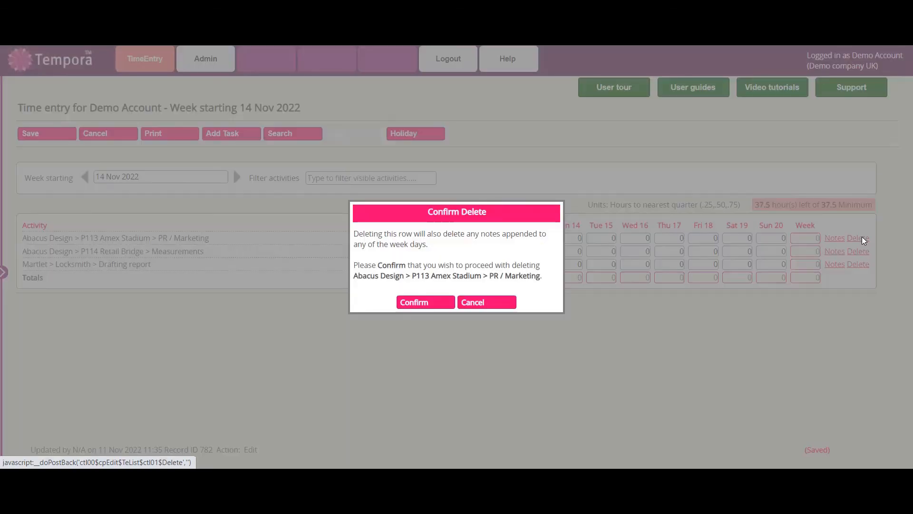
left_click(436, 305)
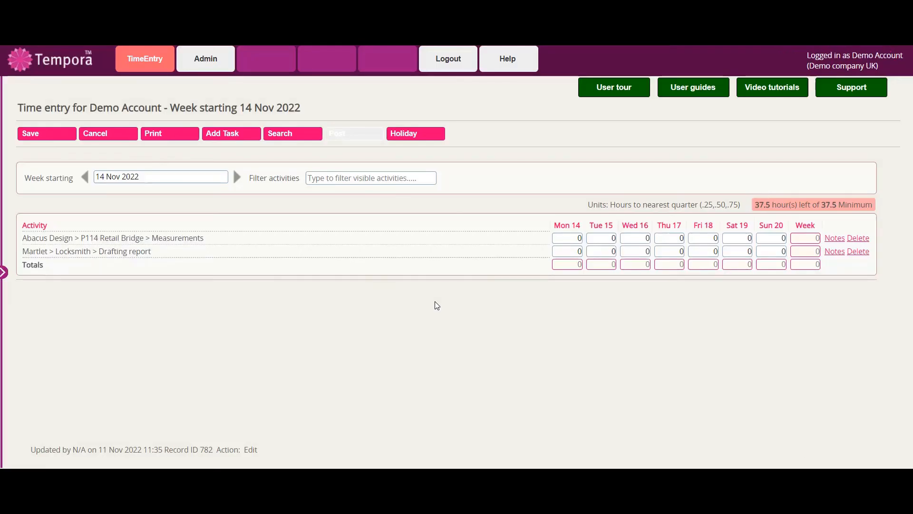